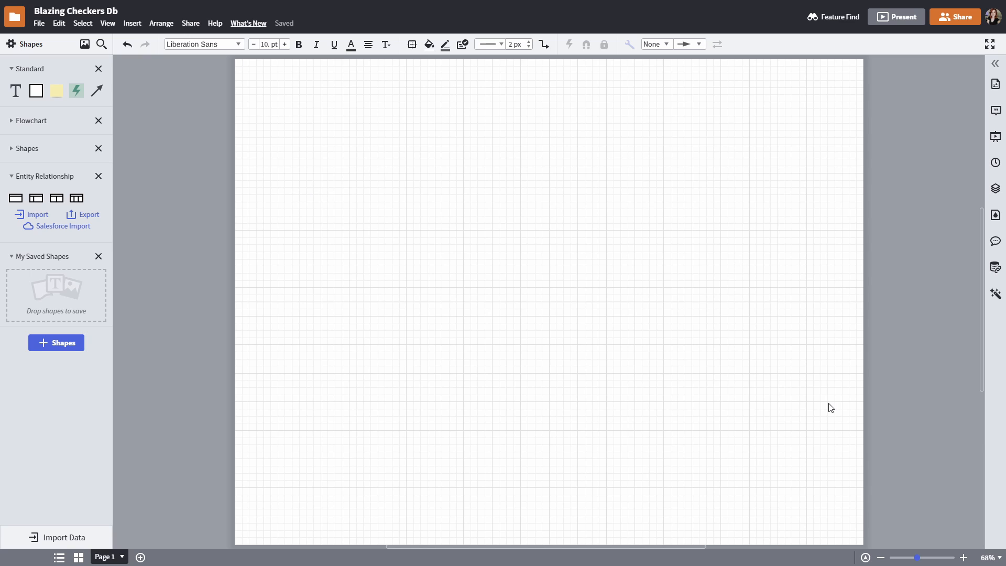
# Place a standard text box in the upper middle of the page and clear its placeholder text
pyautogui.moveTo(16, 91)
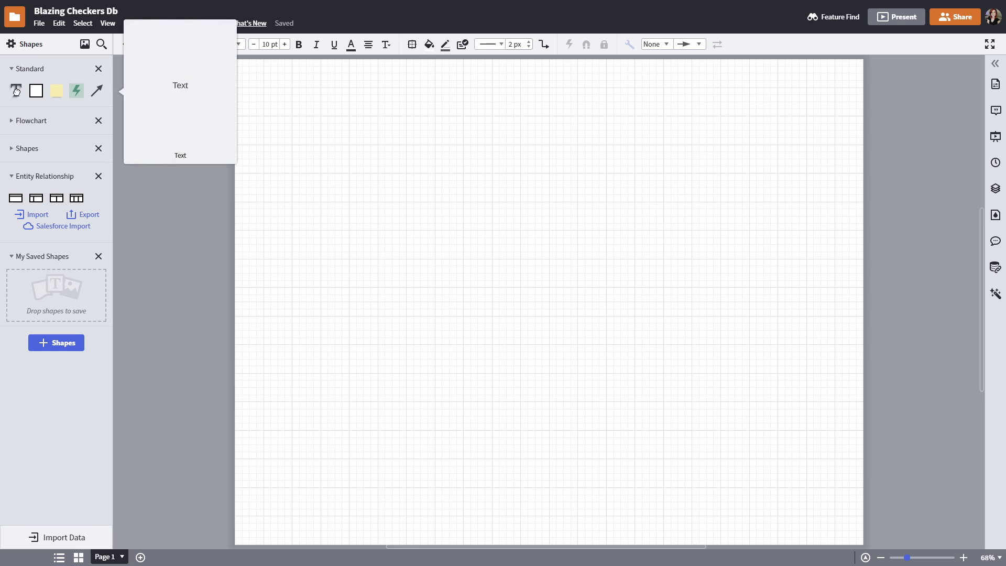
pyautogui.moveTo(16, 91); pyautogui.dragTo(591, 209)
pyautogui.hotkey('ctrl', 'z')
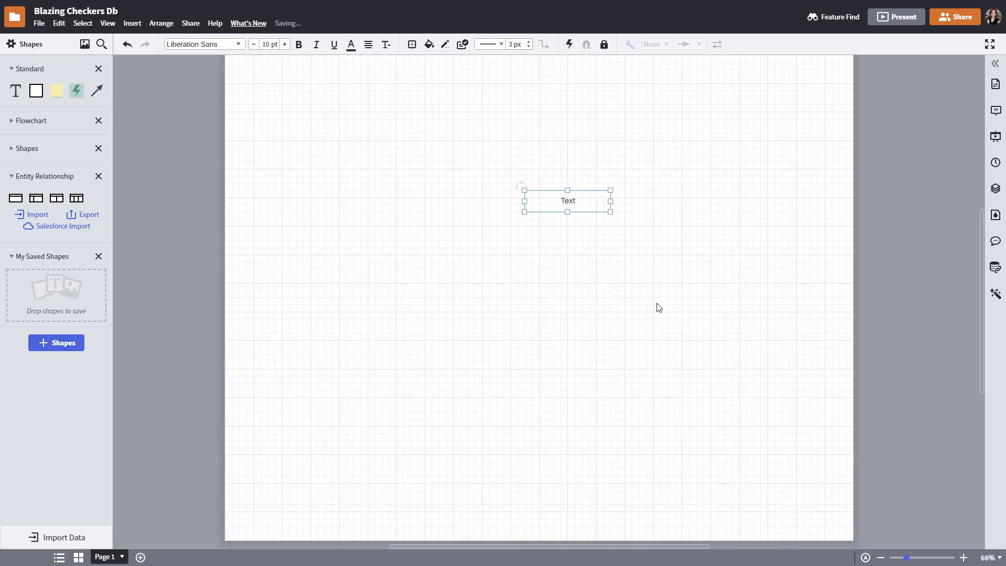
pyautogui.scroll(2, 659, 308)
pyautogui.scroll(2, 598, 204)
pyautogui.moveTo(570, 155); pyautogui.dragTo(571, 154)
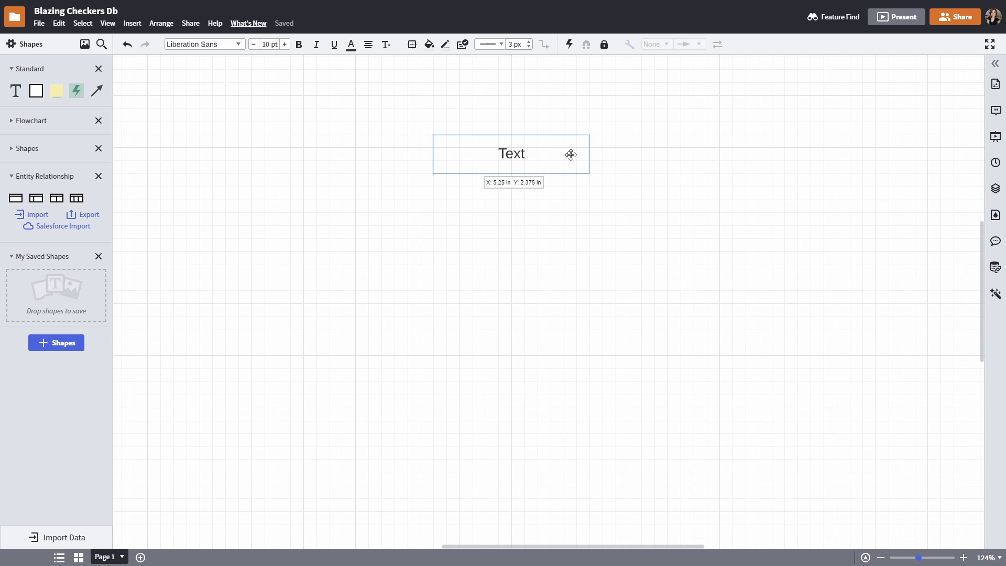
pyautogui.doubleClick(571, 155)
pyautogui.press('BackSpace')
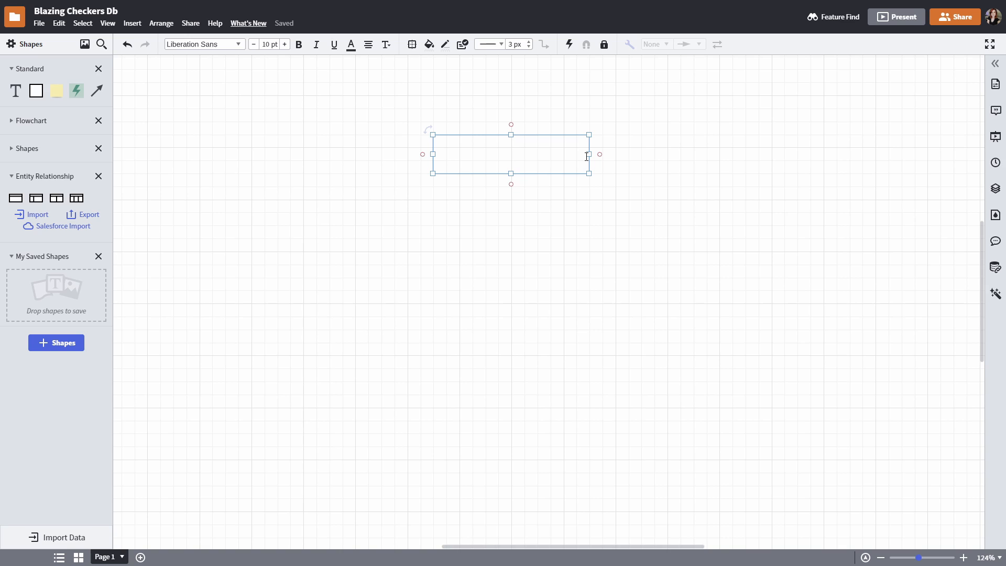
# Fill the text box with a dashed list, one item per line: Games, Players, Pieces, Locations, Moves
pyautogui.write('- Games')
pyautogui.press('Return')
pyautogui.write('- Players ')
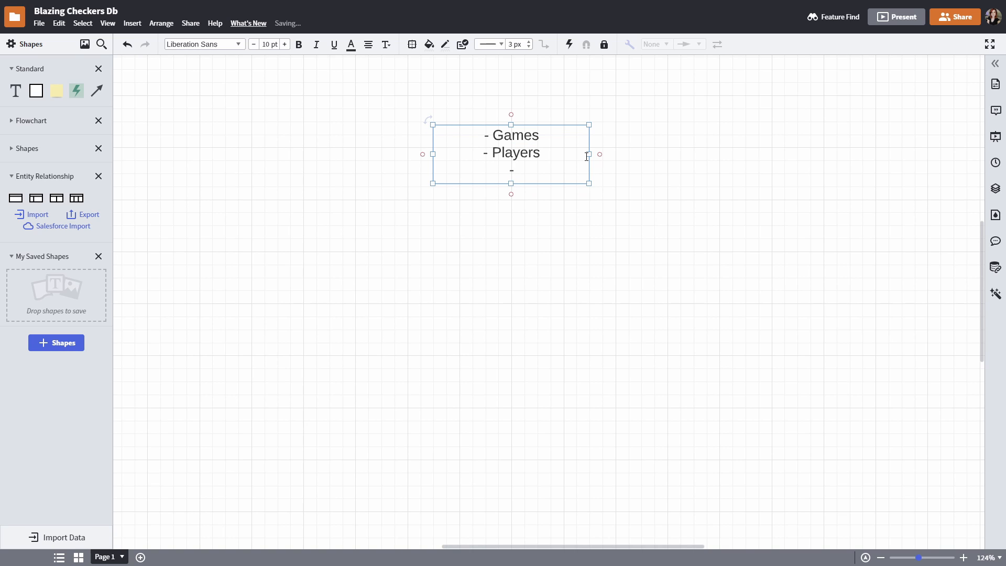
pyautogui.write('- Pieces ')
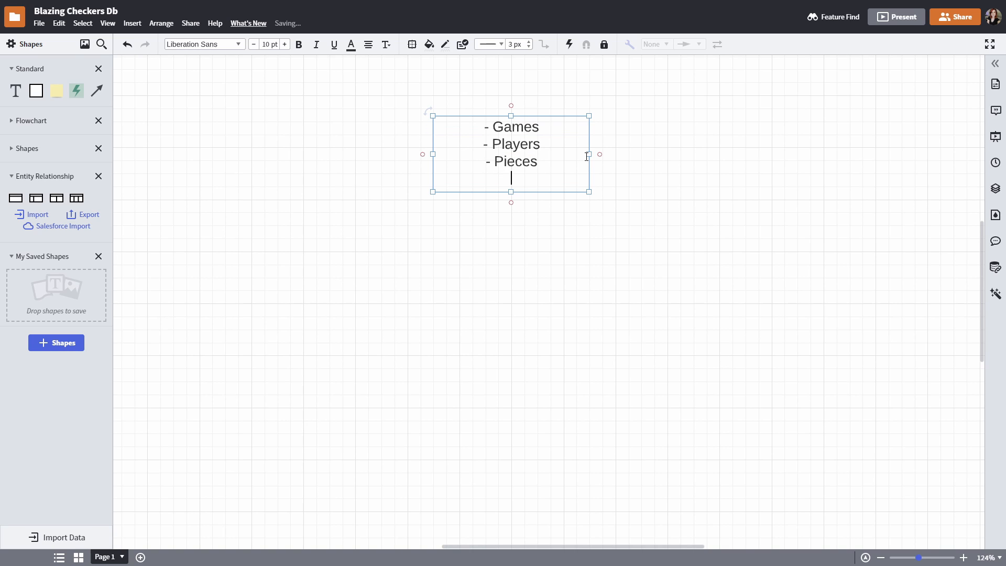
pyautogui.write('- Locatio')
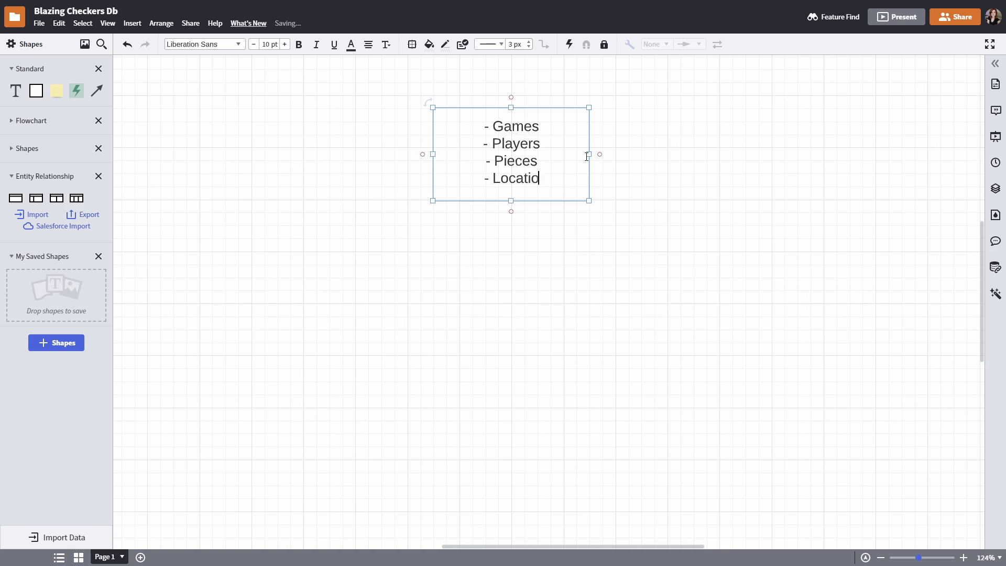
pyautogui.write('ns')
pyautogui.press('Return')
pyautogui.write('- Moves')
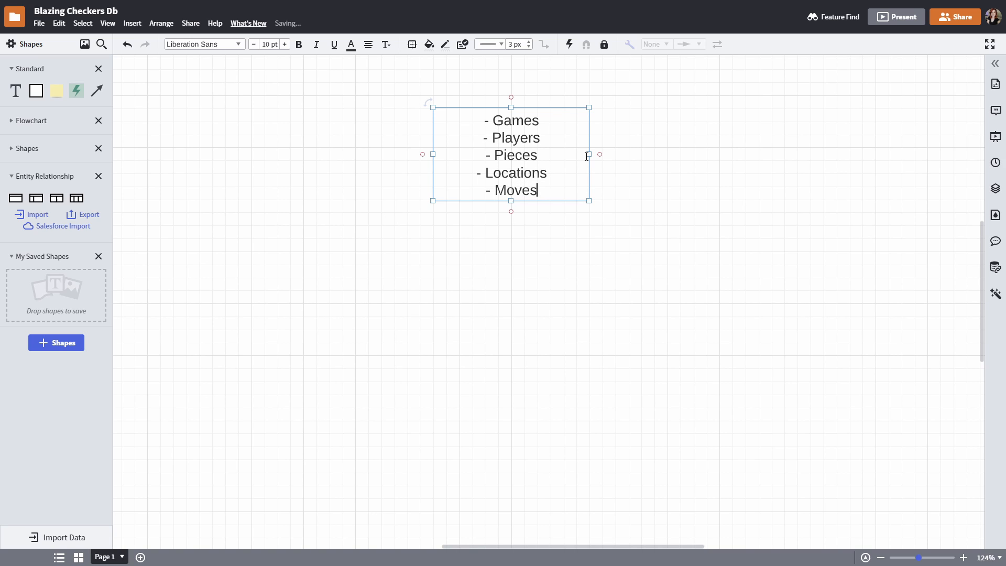
# Add "- Users" as a new last line of the list
pyautogui.moveTo(486, 120); pyautogui.dragTo(602, 197)
pyautogui.click(570, 189)
pyautogui.press('Return')
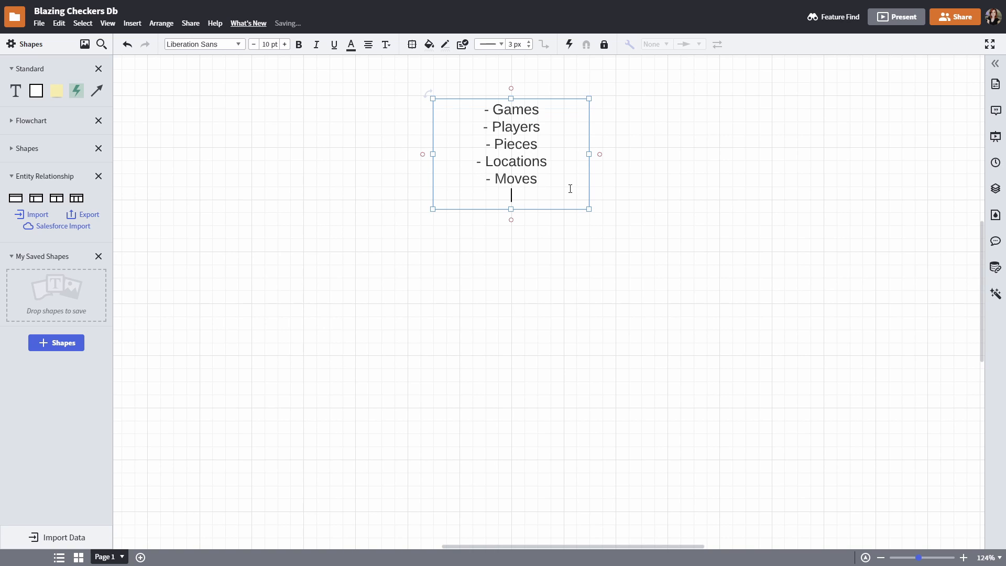
pyautogui.write('- Users')
pyautogui.moveTo(544, 200); pyautogui.dragTo(453, 204)
pyautogui.tripleClick(468, 131)
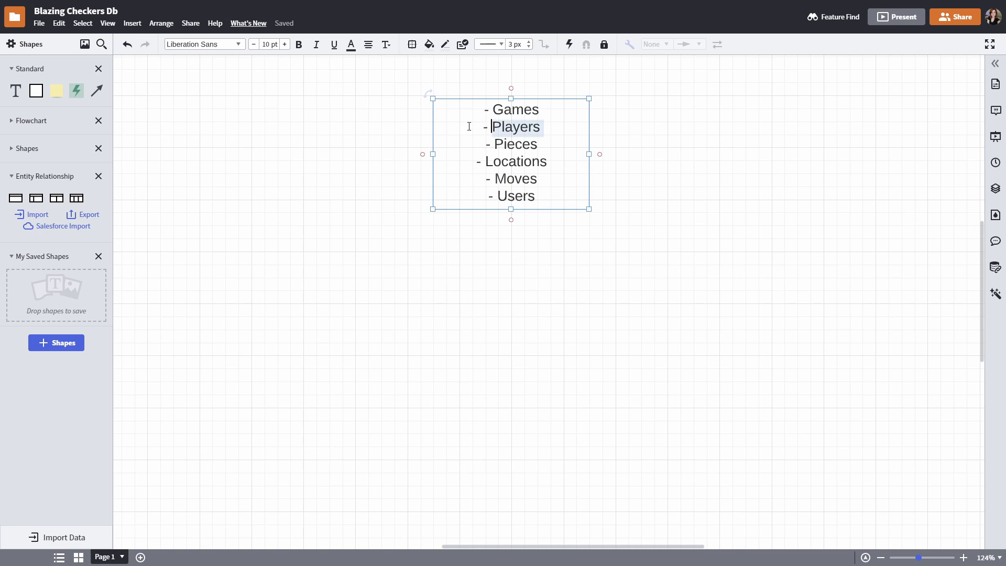
pyautogui.moveTo(535, 196); pyautogui.dragTo(488, 197)
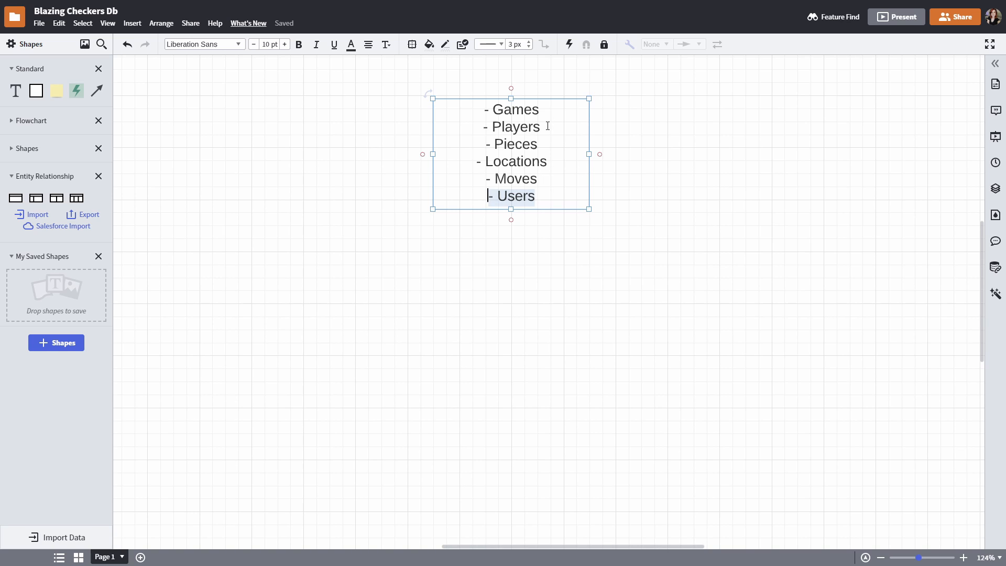
pyautogui.moveTo(565, 128); pyautogui.dragTo(445, 130)
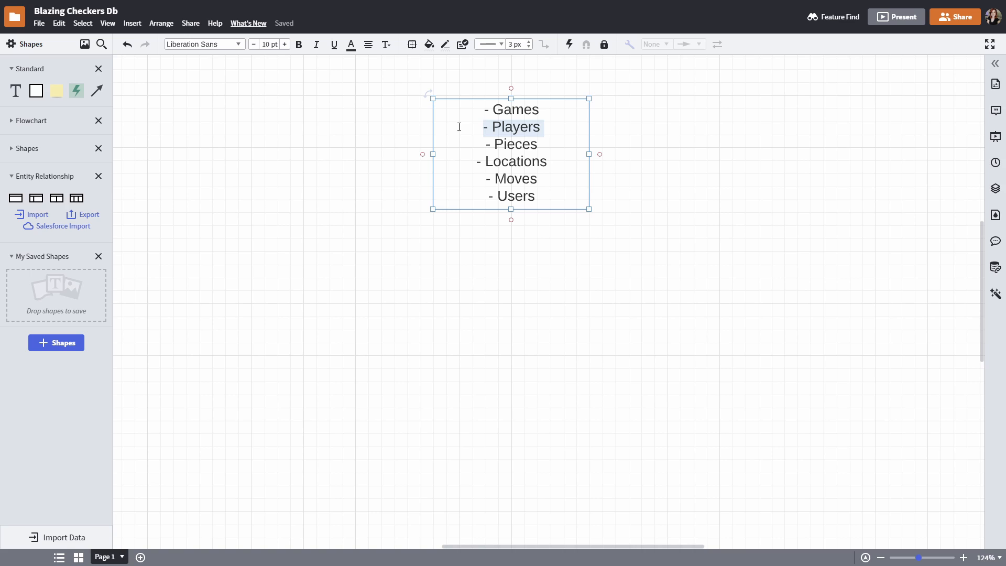
pyautogui.click(512, 127)
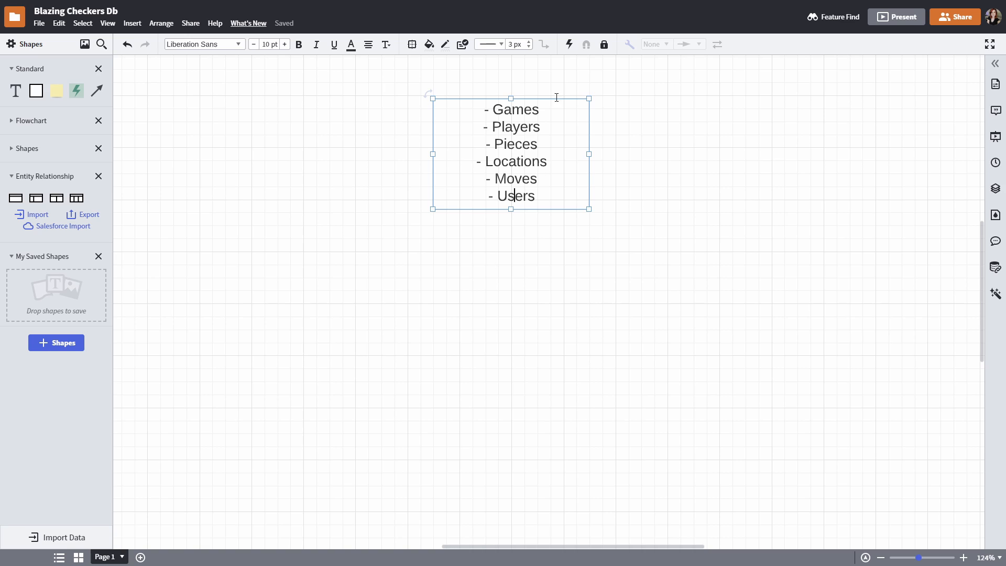
pyautogui.doubleClick(507, 125)
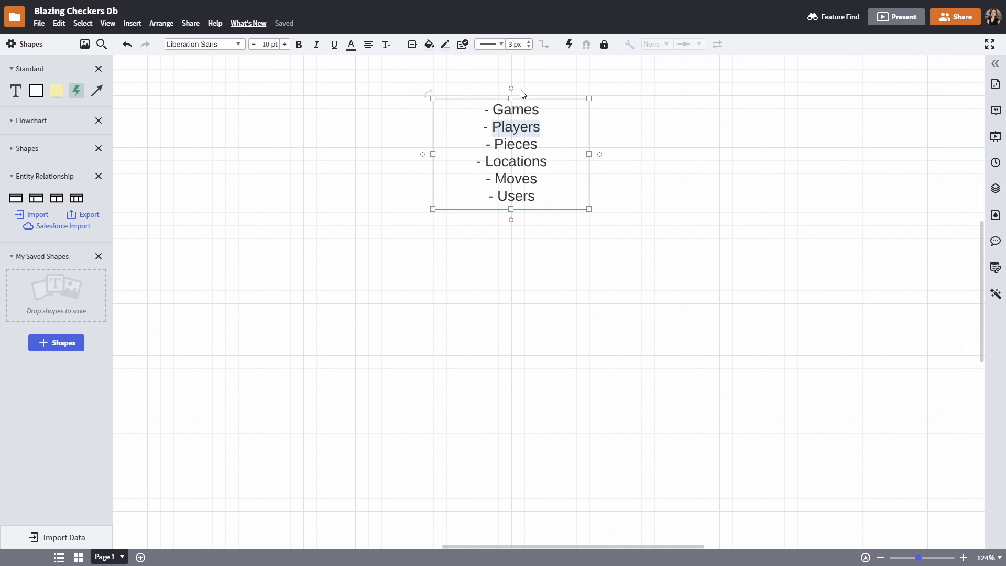
# Move the list text box to the upper-right area of the page and narrow it from its left side
pyautogui.click(560, 97)
pyautogui.moveTo(548, 99); pyautogui.dragTo(895, 95)
pyautogui.doubleClick(903, 199)
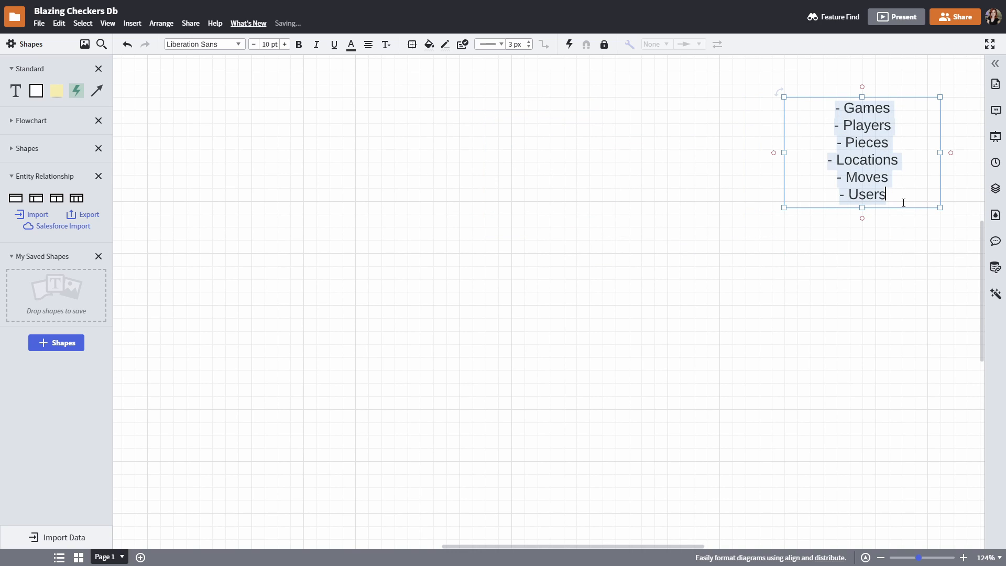
pyautogui.click(881, 177)
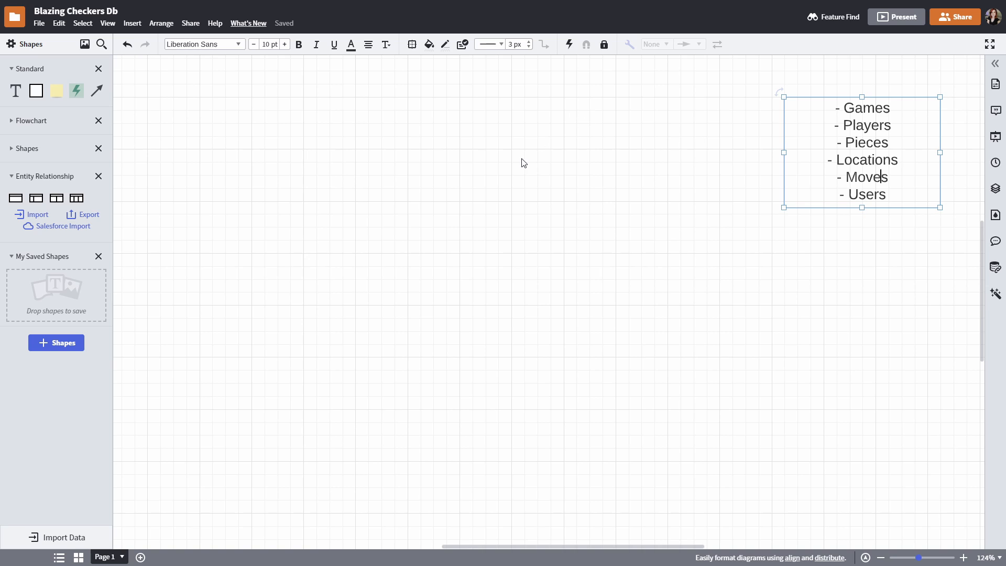
pyautogui.moveTo(785, 153); pyautogui.dragTo(823, 154)
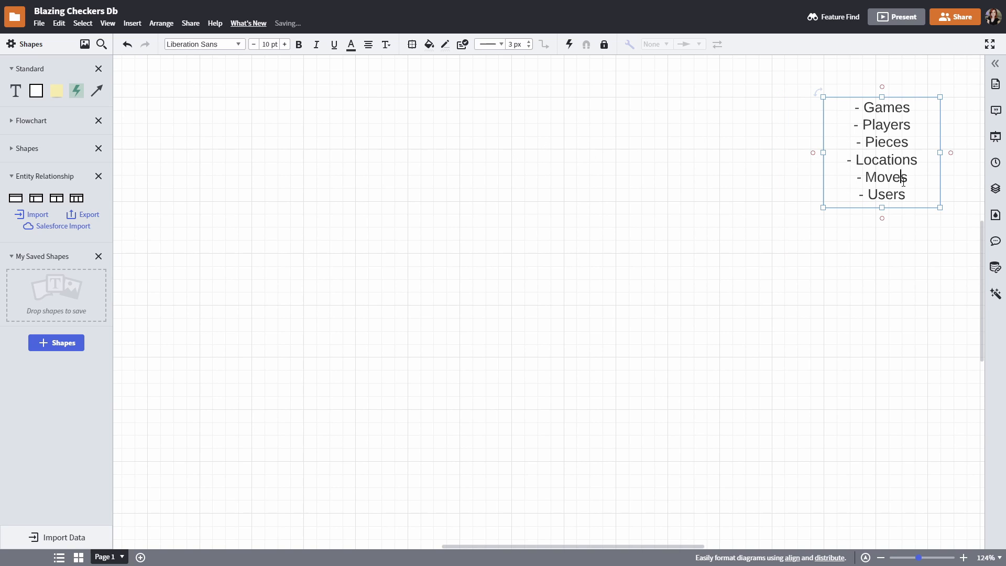
pyautogui.click(921, 204)
# Add a three-column entity shape with key, field and type columns to the left of the list and title it Users
pyautogui.moveTo(77, 200)
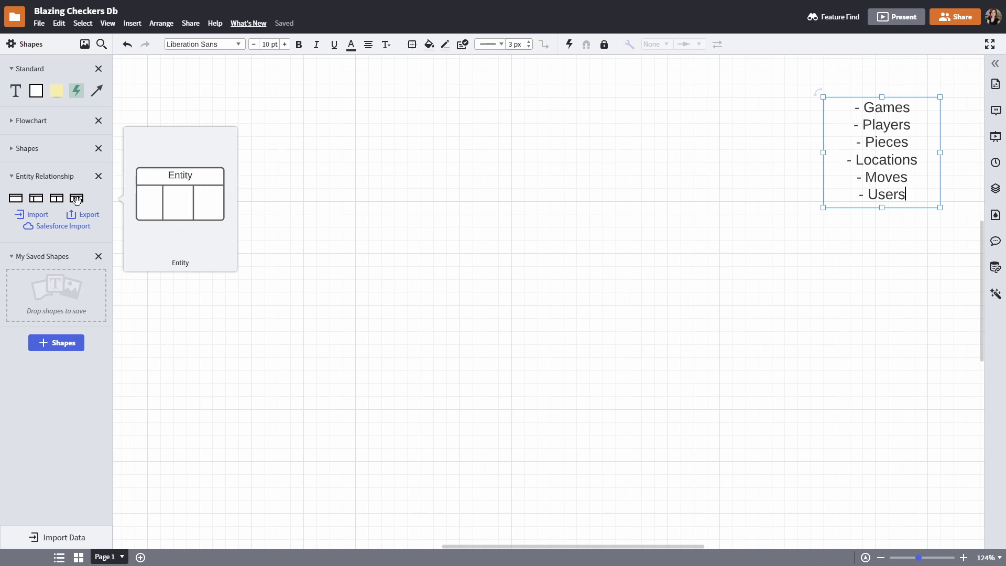
pyautogui.moveTo(76, 199); pyautogui.dragTo(603, 202)
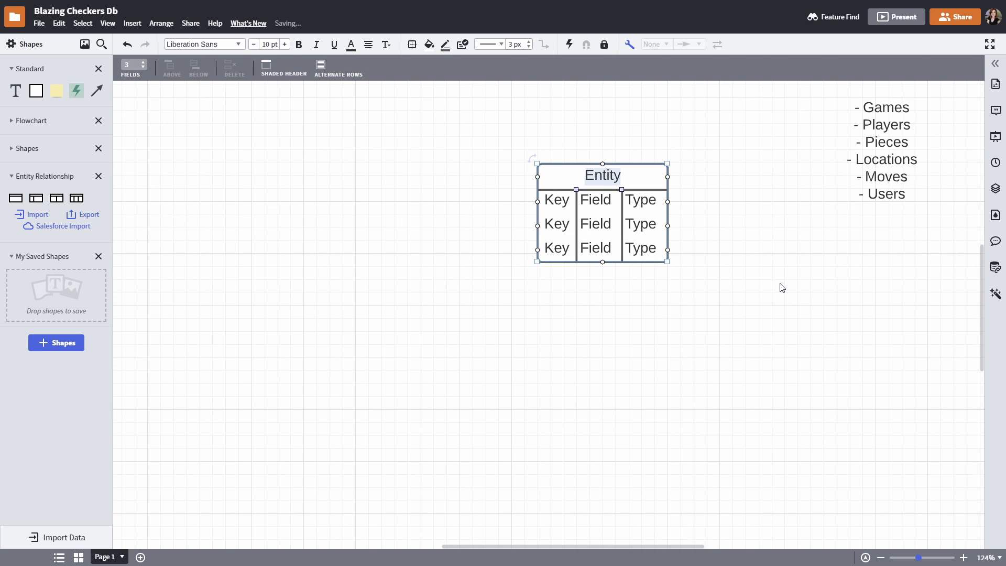
pyautogui.write('Users')
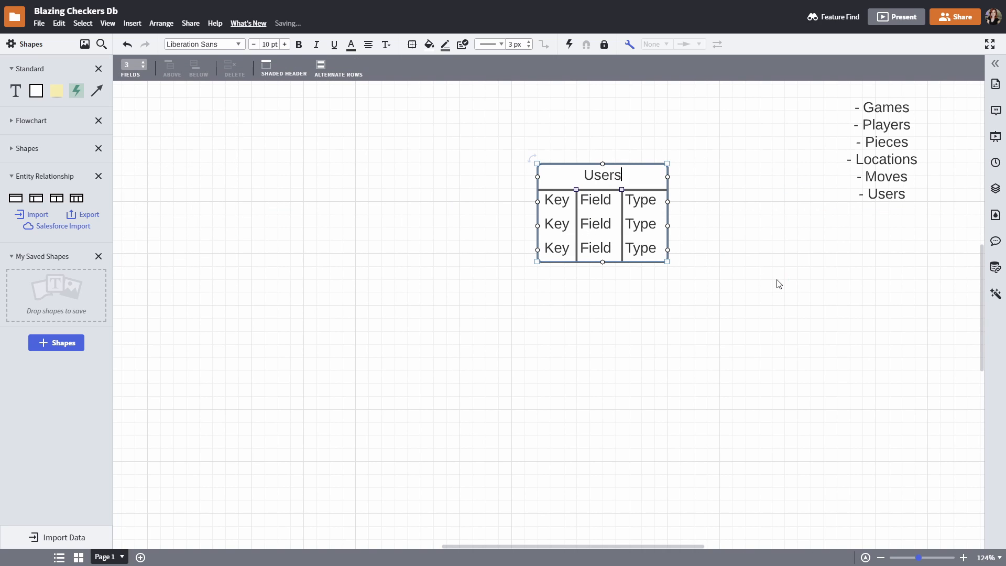
# Fill the first row of the Users entity with key PK, field Id and type int
pyautogui.press('Tab')
pyautogui.write('PK')
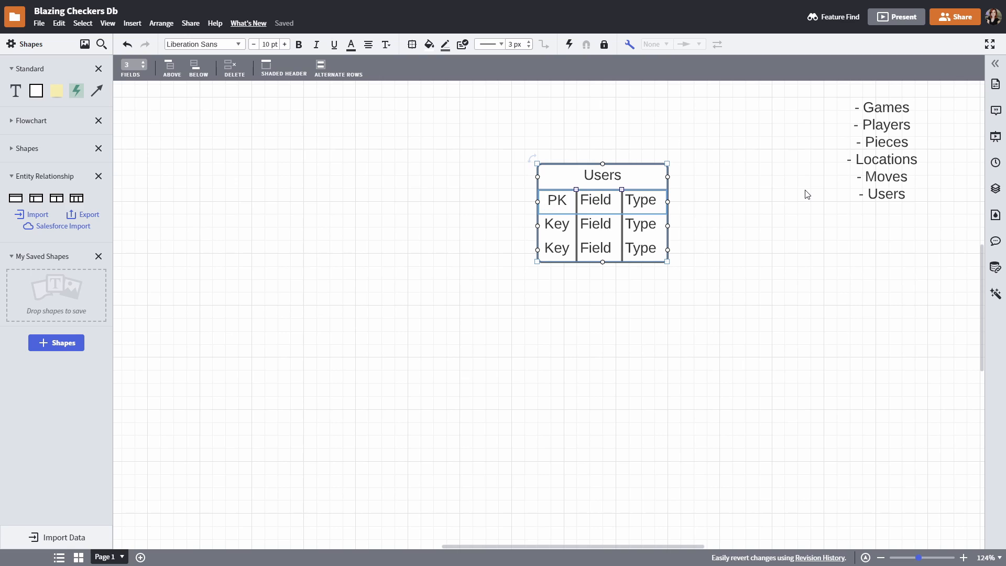
pyautogui.press('Tab')
pyautogui.write('Id')
pyautogui.press('Tab')
pyautogui.write('int')
pyautogui.press('Tab')
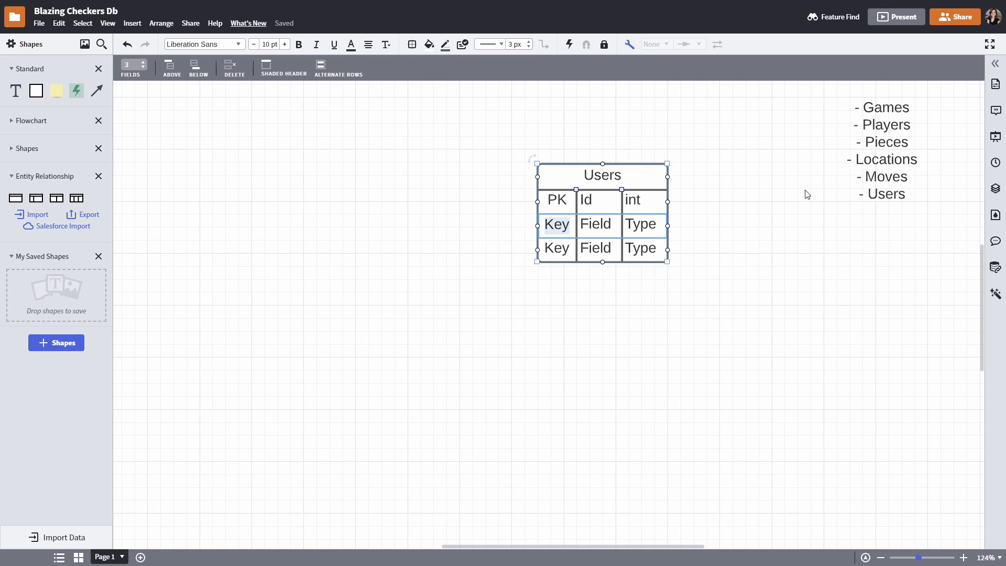
# Fill the second row of the Users entity with an empty key, field Email and type text
pyautogui.press('BackSpace')
pyautogui.press('Tab')
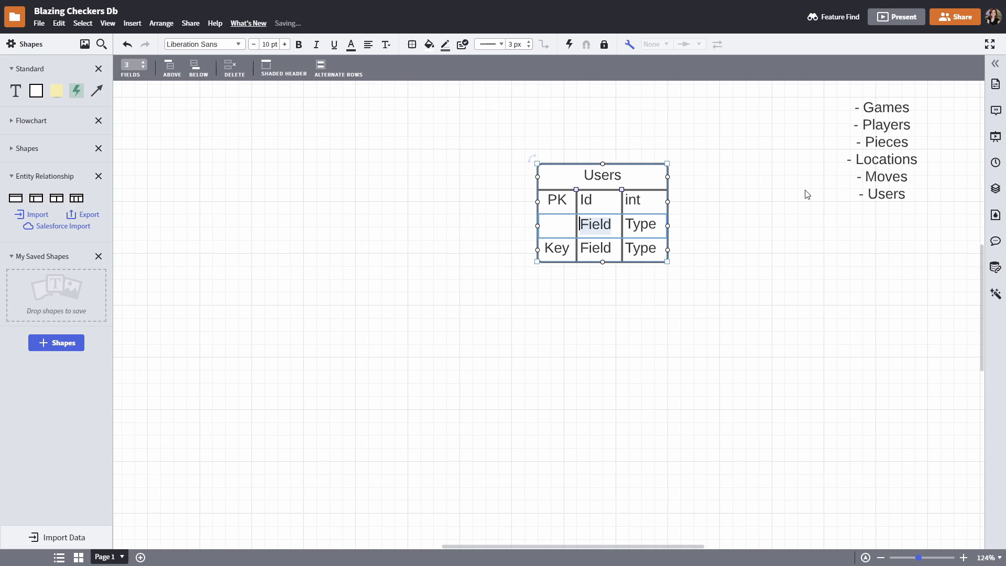
pyautogui.write('Email')
pyautogui.press('Tab')
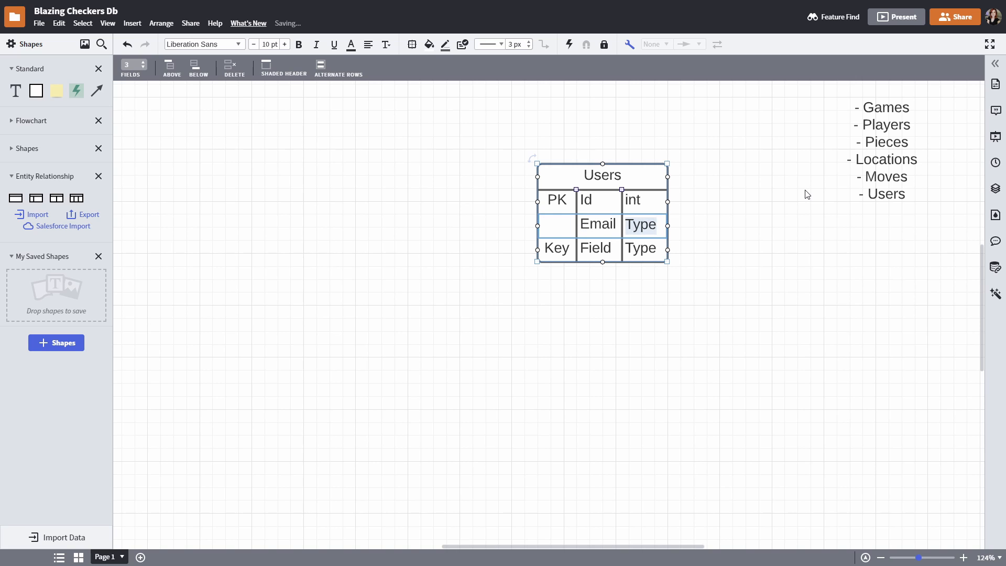
pyautogui.write('text')
pyautogui.press('Tab')
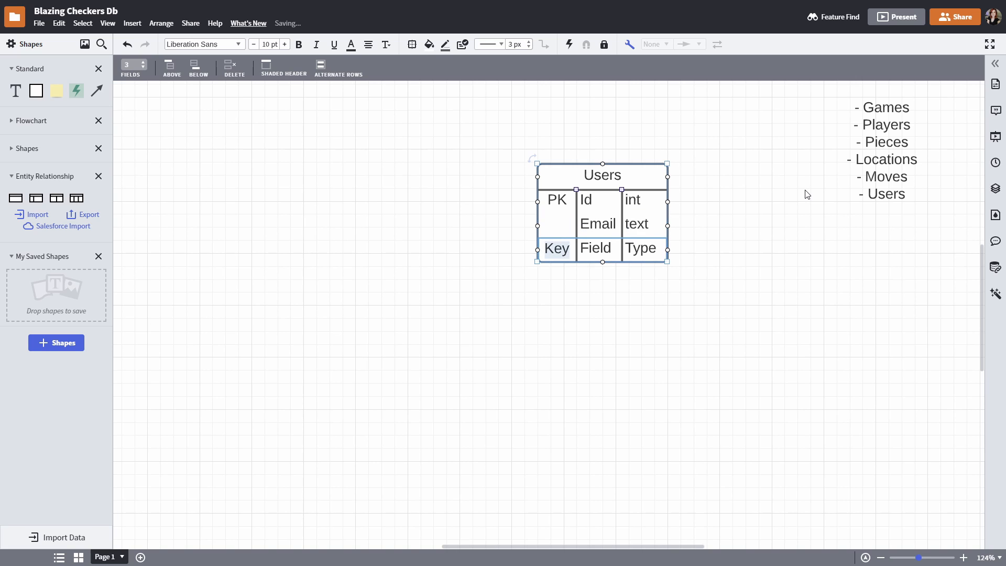
# Fill the third row of the Users entity with an empty key, field Password and type text
pyautogui.doubleClick(651, 224)
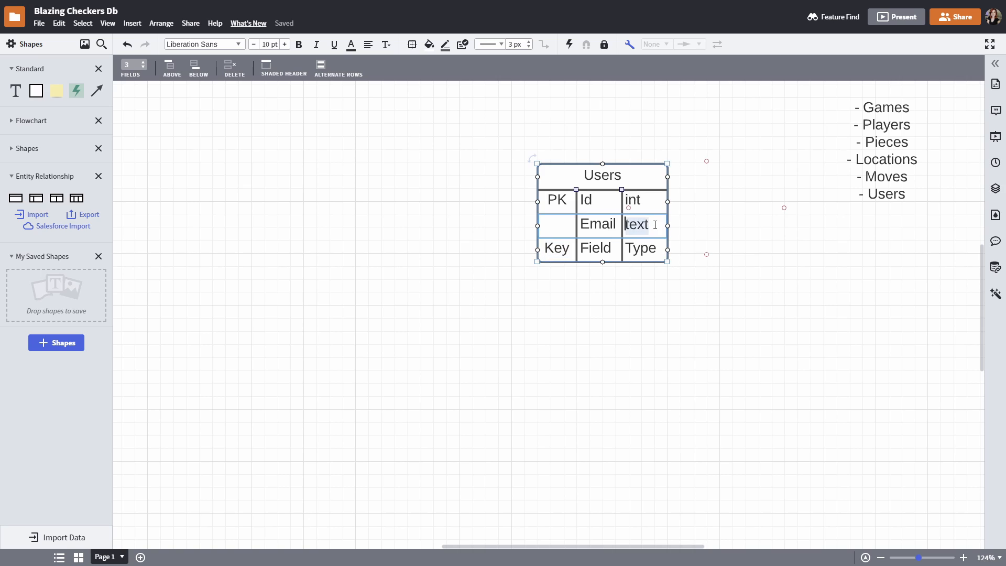
pyautogui.doubleClick(555, 247)
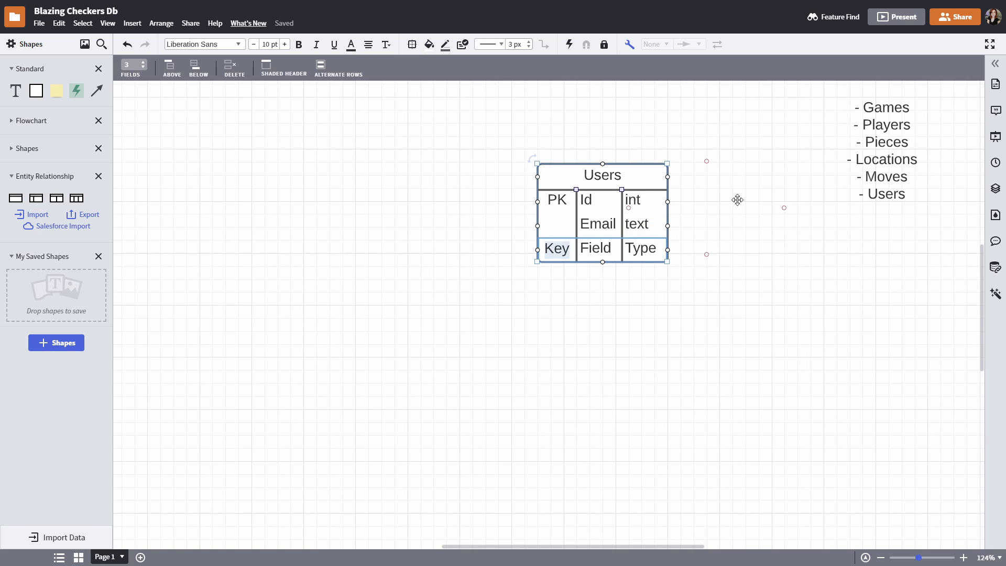
pyautogui.press('BackSpace')
pyautogui.press('Tab')
pyautogui.write('Passwd')
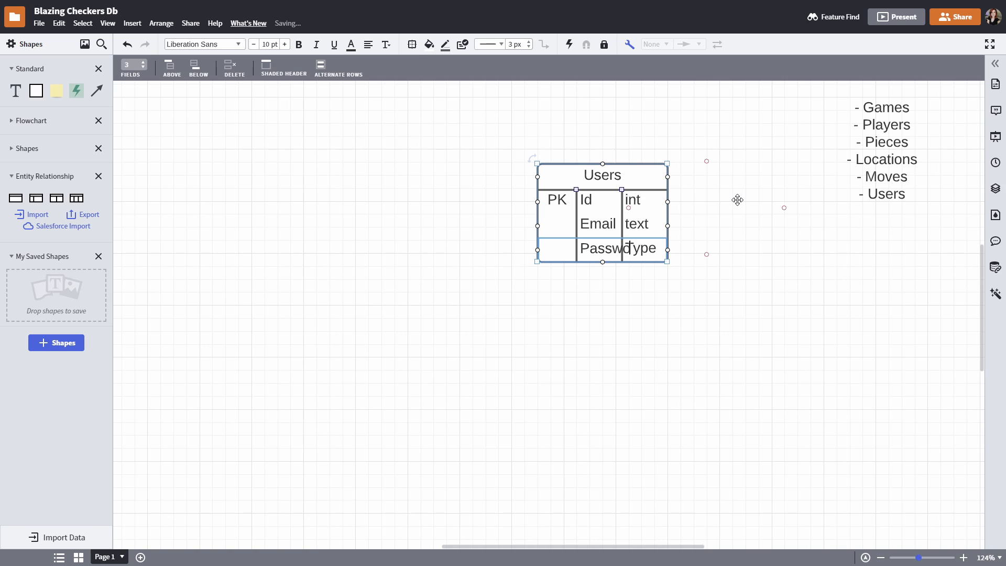
pyautogui.press('Tab')
pyautogui.write('text')
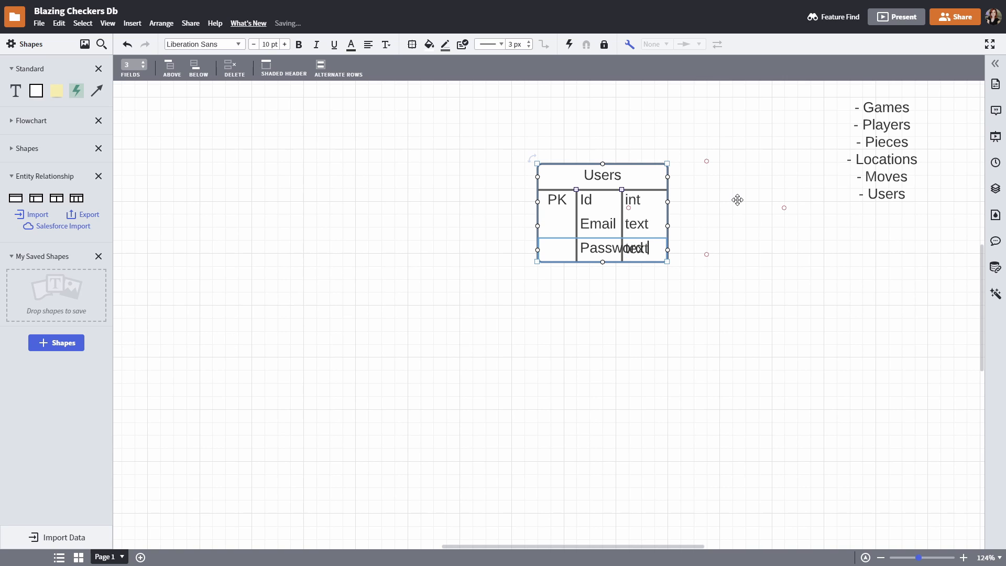
# Widen the Users entity so its field names fit their column, and move it to the upper-left area of the page
pyautogui.moveTo(667, 262); pyautogui.dragTo(746, 265)
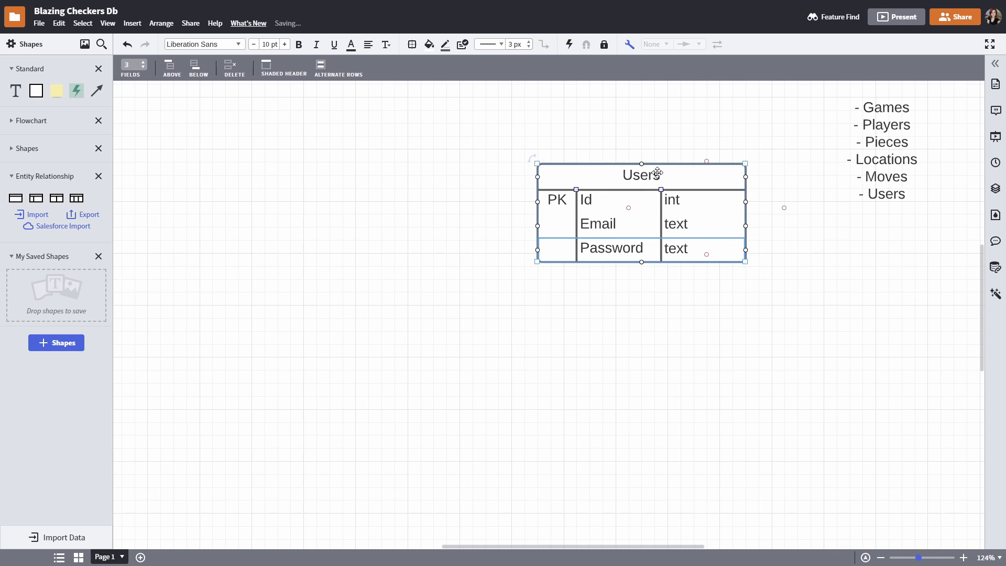
pyautogui.moveTo(657, 172); pyautogui.dragTo(378, 150)
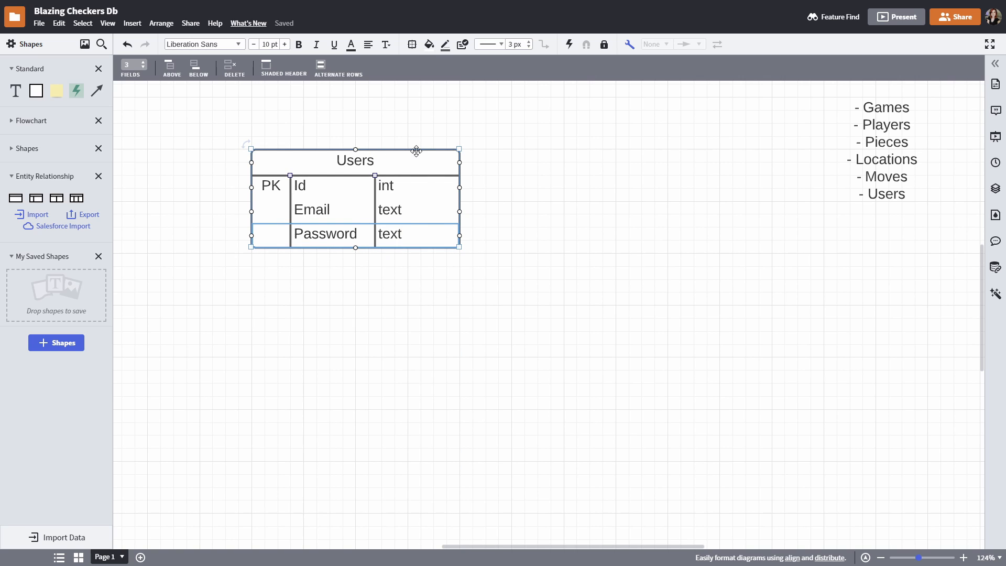
pyautogui.moveTo(416, 151)
pyautogui.mouseDown()
pyautogui.moveTo(401, 152)
pyautogui.moveTo(412, 152)
pyautogui.mouseUp()
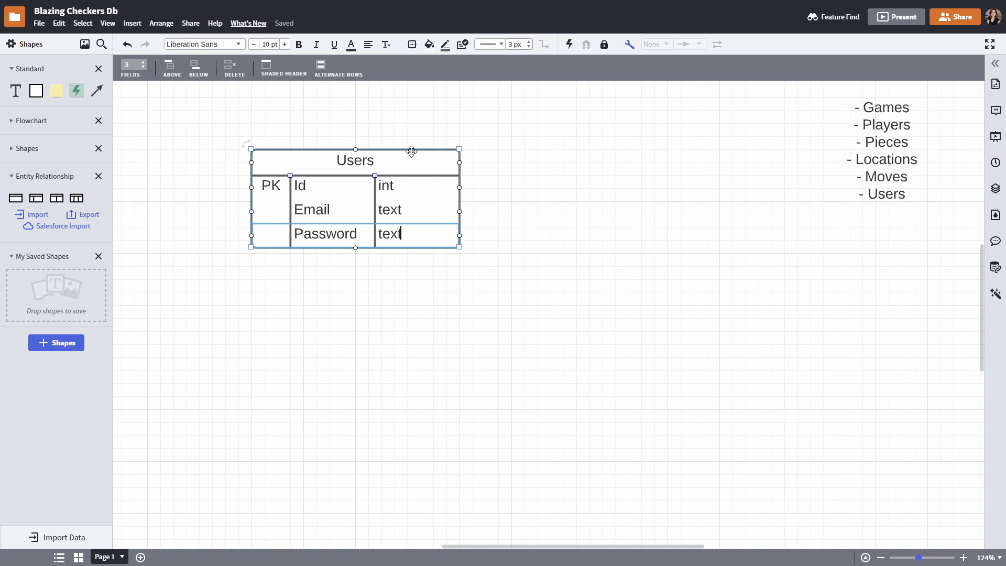
pyautogui.press('Escape')
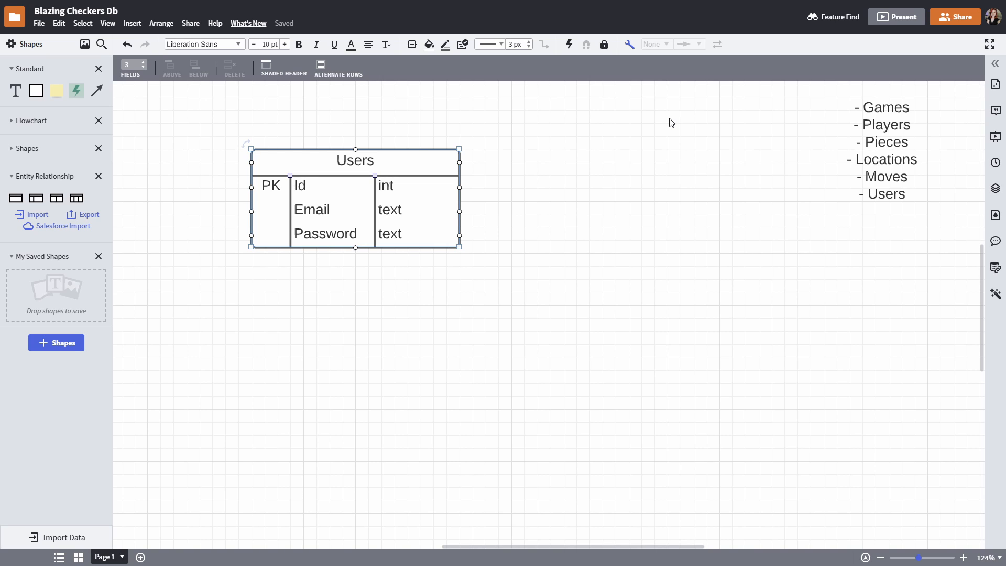
# Add an entity with key, field and type columns beside the entity list, aligned with Users, and name it Game
pyautogui.moveTo(224, 115); pyautogui.dragTo(538, 360)
pyautogui.moveTo(56, 197); pyautogui.dragTo(751, 161)
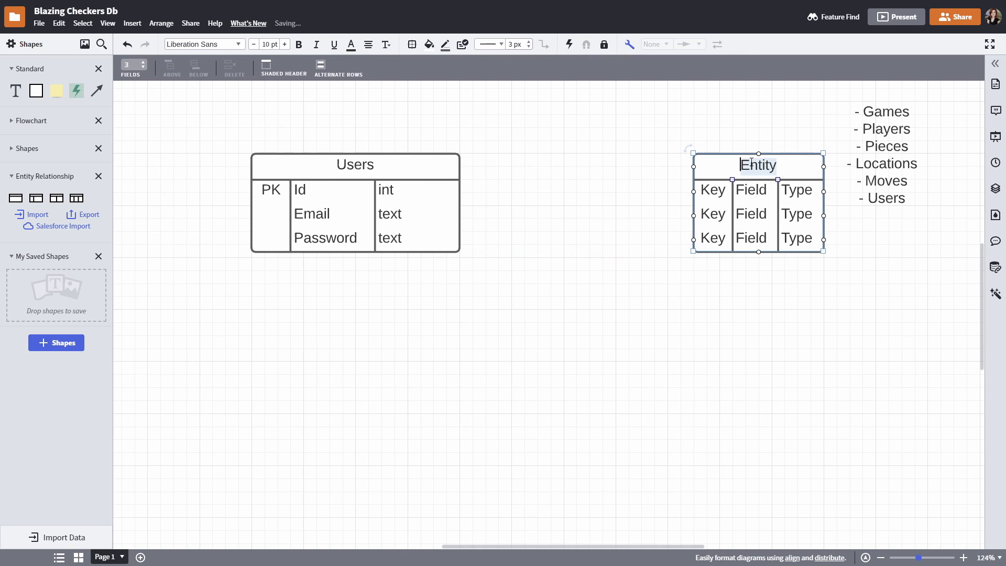
pyautogui.write('g')
pyautogui.write('Game')
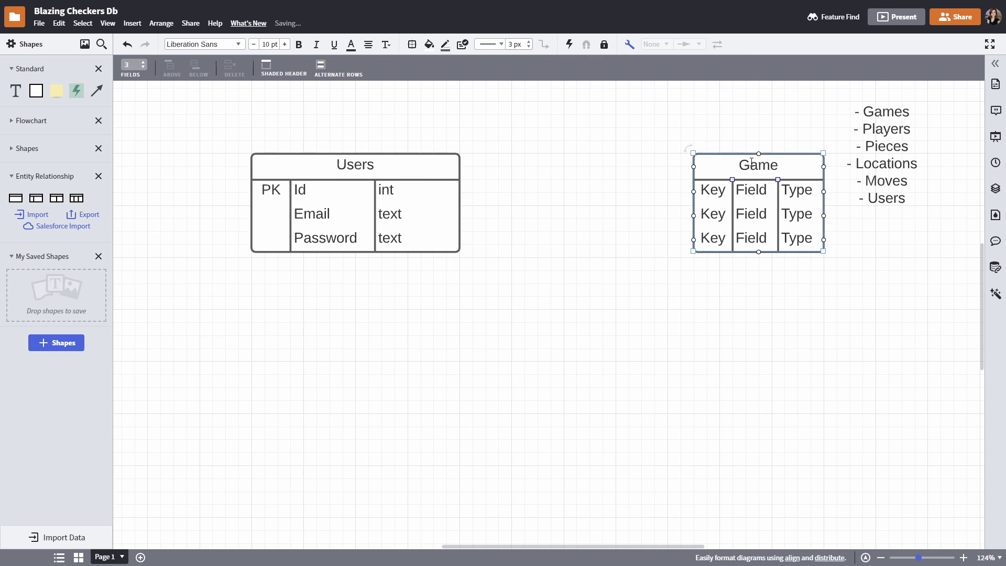
# Fill the first row of the Game entity with key PK, field Id and type int
pyautogui.press('Tab')
pyautogui.write('PK')
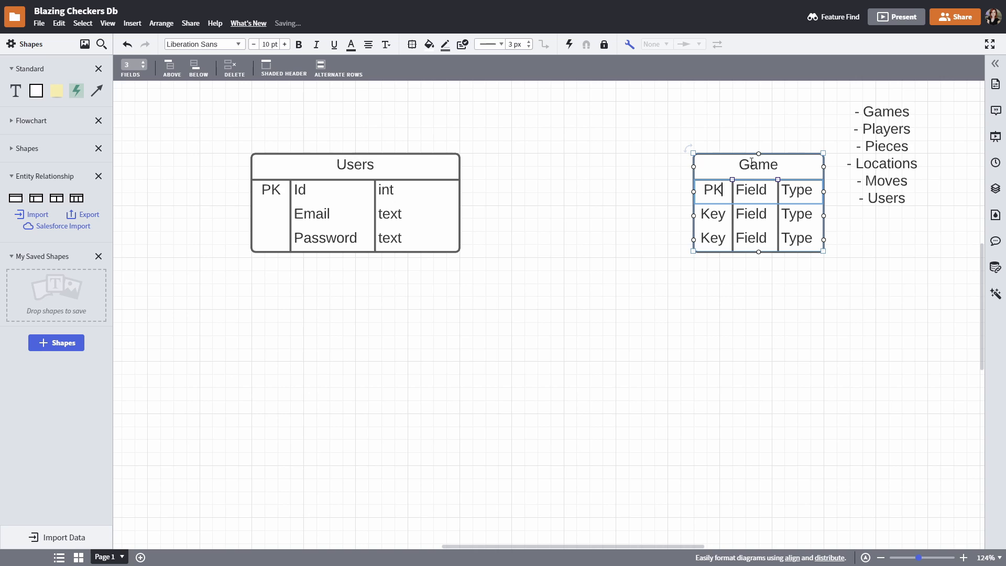
pyautogui.press('Tab')
pyautogui.write('id')
pyautogui.press('Tab')
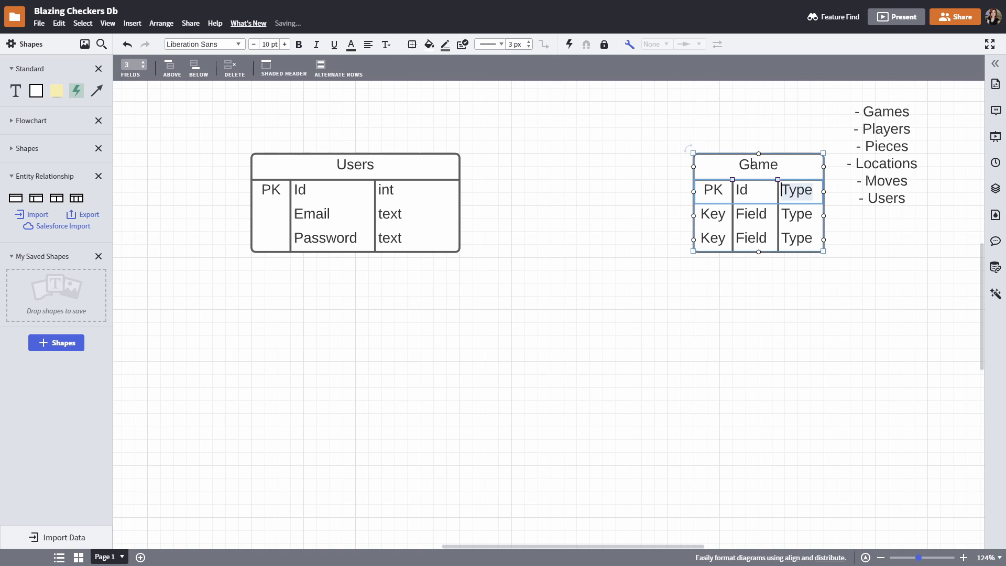
pyautogui.write('int')
# Add another entity with key, field and type columns between Users and Game, and name it Players
pyautogui.moveTo(77, 197); pyautogui.dragTo(584, 168)
pyautogui.doubleClick(585, 168)
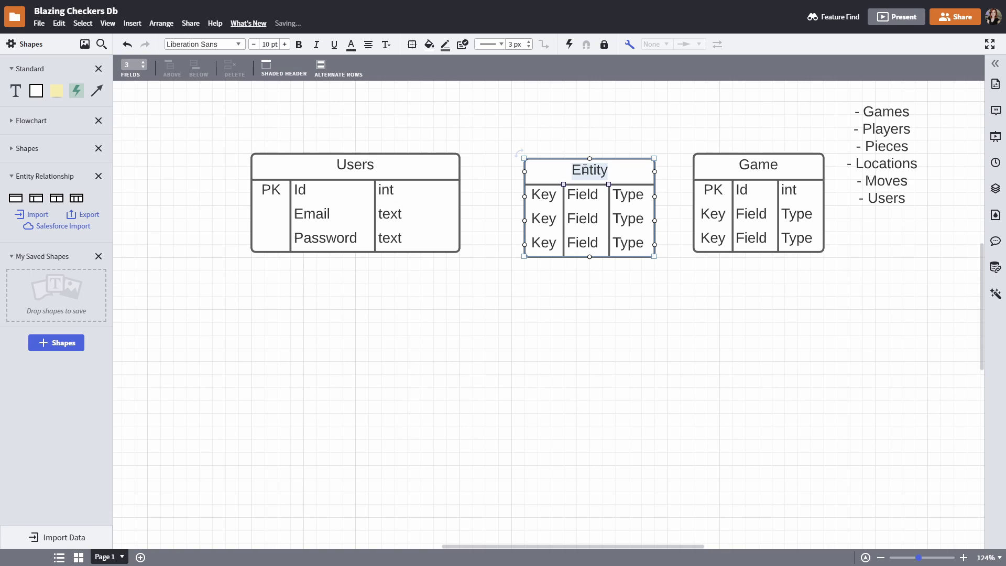
pyautogui.write('Players')
# Fill the first row of Players with key PK, field Id and type int, and align the entity with Users and Game
pyautogui.press('Tab')
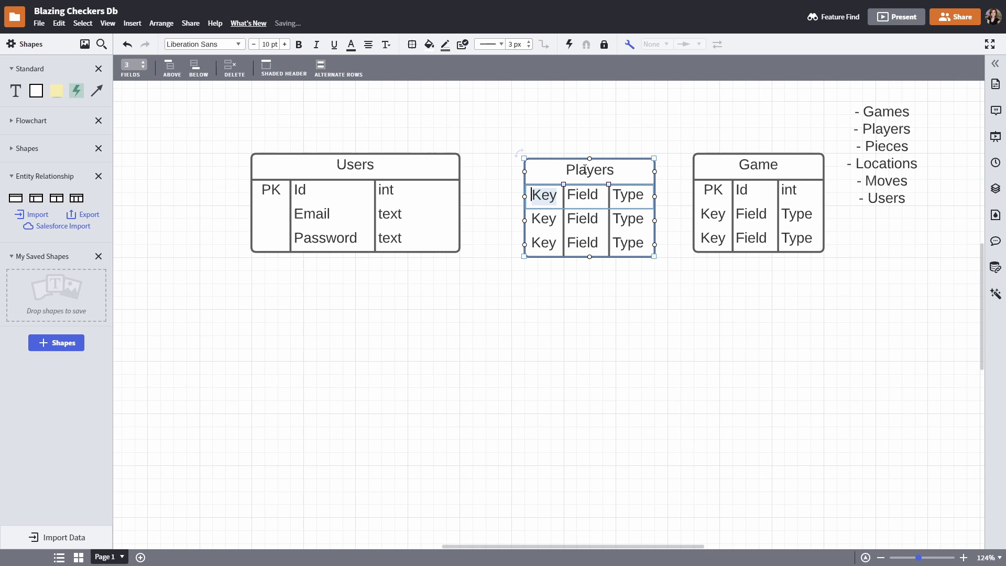
pyautogui.write('pk')
pyautogui.press('BackSpace')
pyautogui.press('BackSpace')
pyautogui.write('PK')
pyautogui.press('Tab')
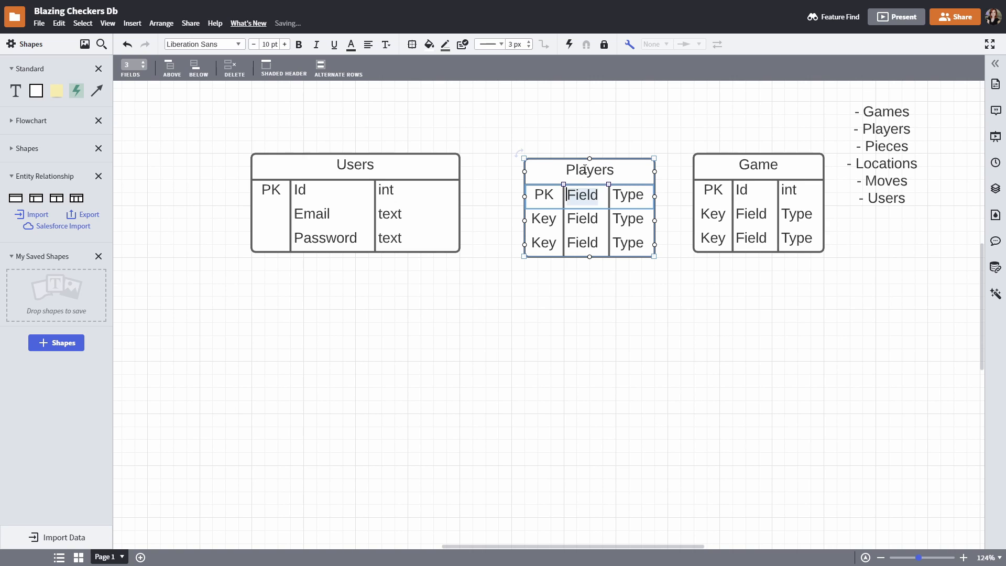
pyautogui.write('Id')
pyautogui.press('Tab')
pyautogui.write('int')
pyautogui.press('Tab')
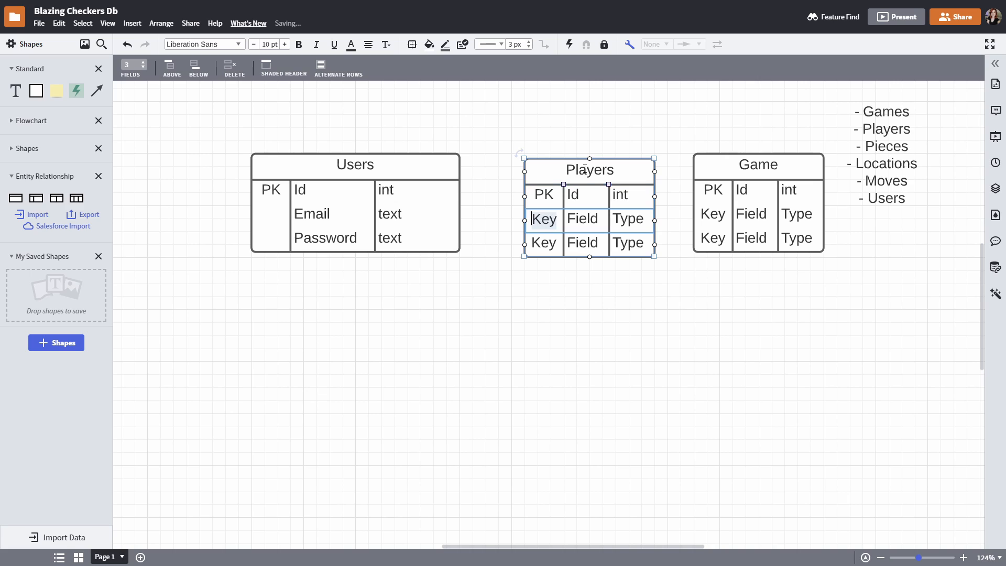
pyautogui.moveTo(604, 163); pyautogui.dragTo(604, 158)
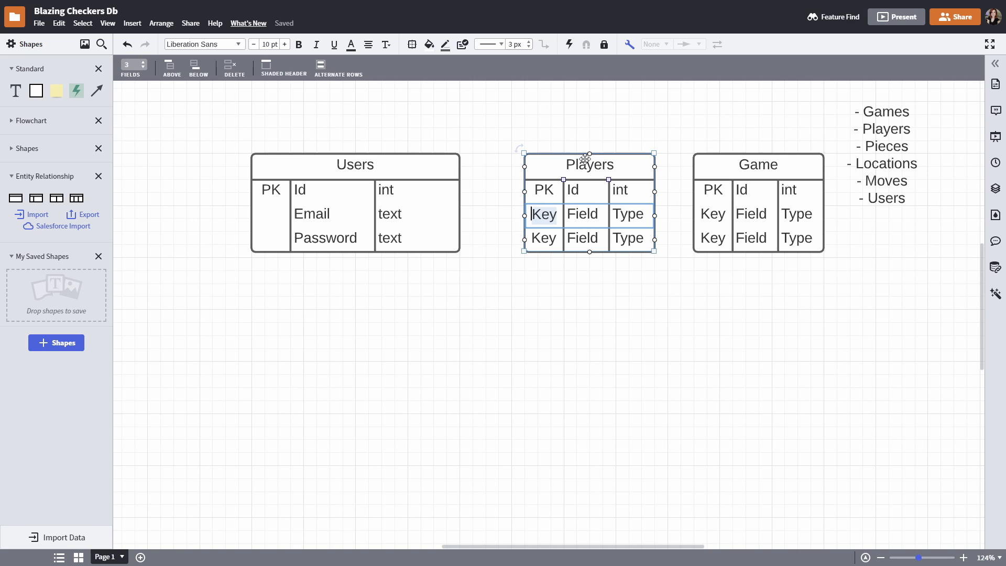
# Fill the second row of the Players entity with key FK, field UserId and type int
pyautogui.write('FK')
pyautogui.press('Tab')
pyautogui.write('User')
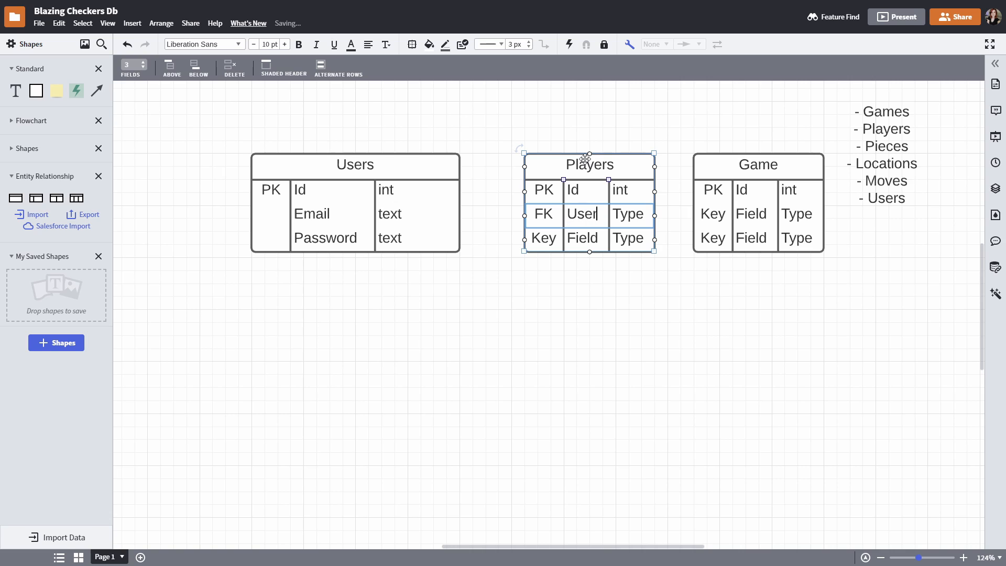
pyautogui.write('Id')
pyautogui.press('Tab')
pyautogui.write('int')
# Fill the third row of the Players entity with key FK, field GameId and type int
pyautogui.press('Tab')
pyautogui.write('FK')
pyautogui.press('Tab')
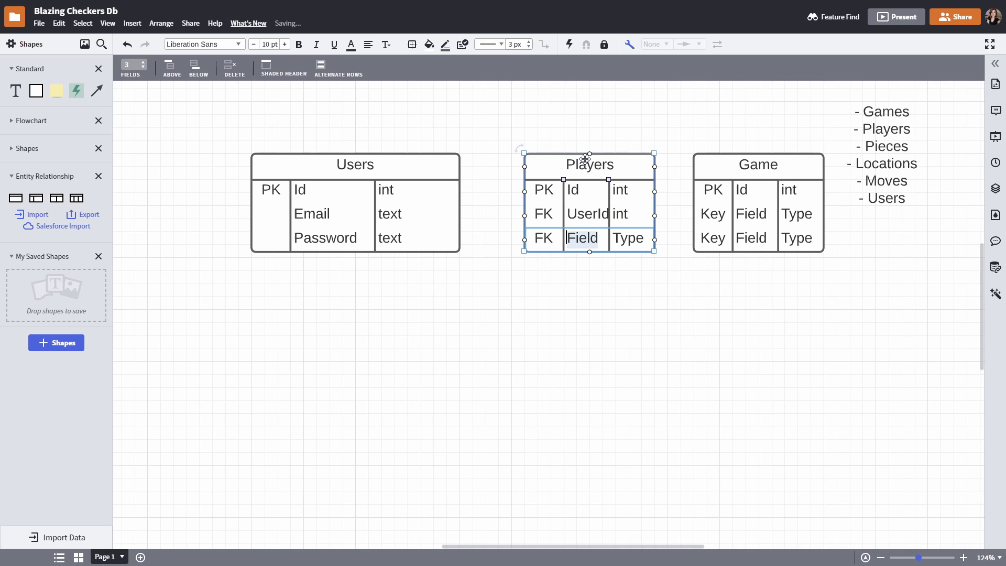
pyautogui.write('GameId')
pyautogui.press('Tab')
pyautogui.write('int')
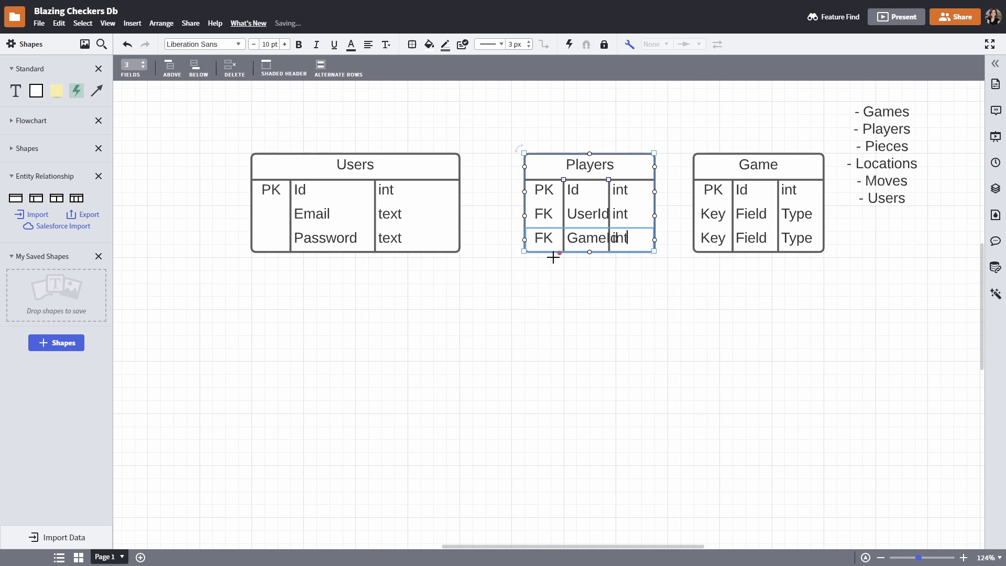
# Widen the Players entity so its field names fit, and arrange Users, Players and Game in an evenly spaced row
pyautogui.moveTo(524, 251); pyautogui.dragTo(510, 251)
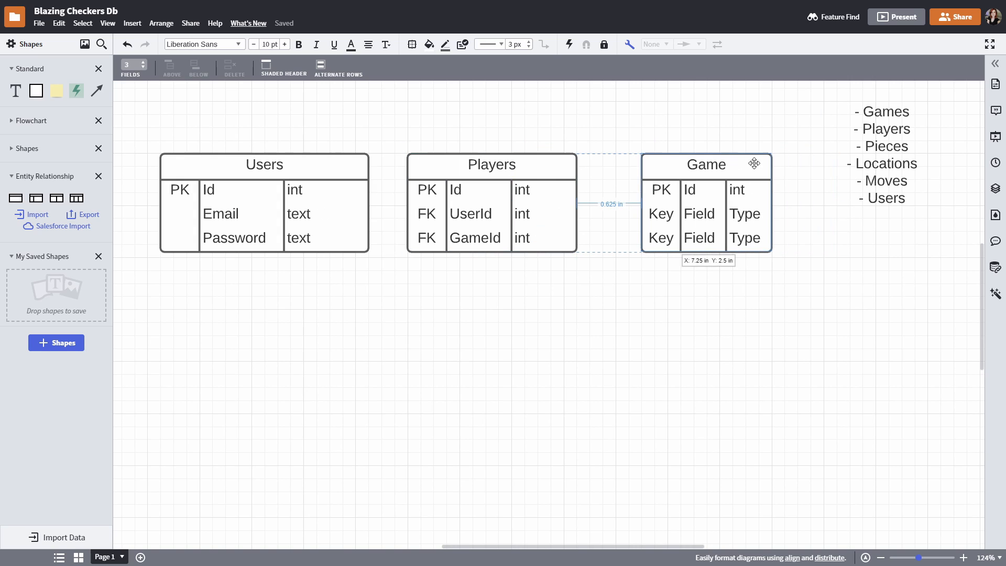
pyautogui.moveTo(755, 164); pyautogui.dragTo(730, 164)
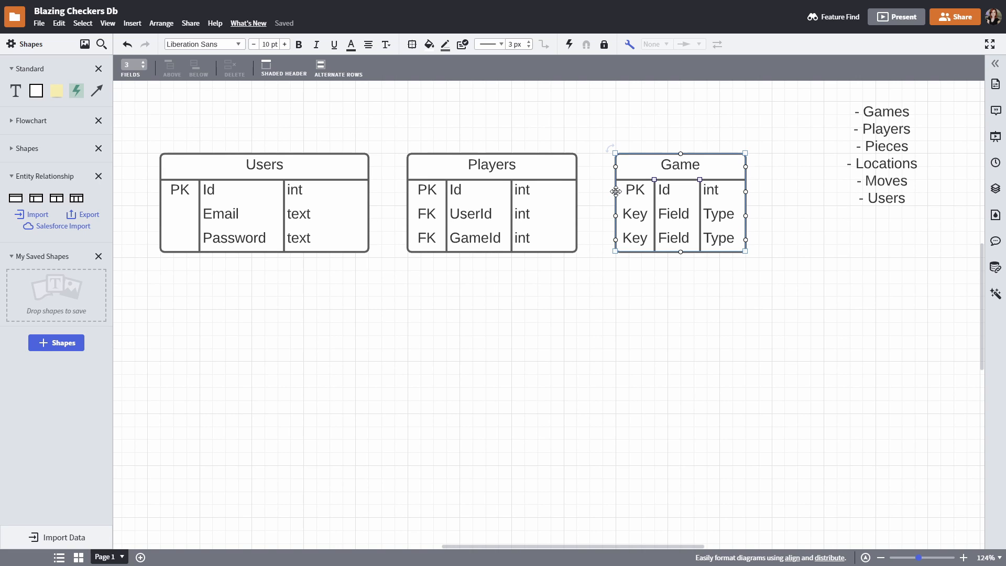
# Draw one-to-many relationship lines from Game's Id to Players' GameId and from Users' Id to Players' UserId
pyautogui.moveTo(615, 191); pyautogui.dragTo(577, 239)
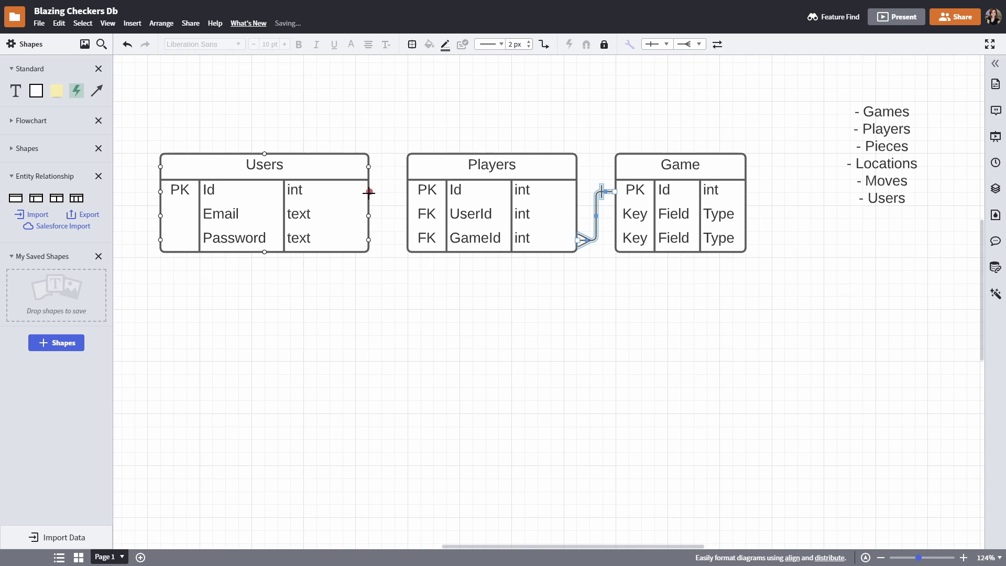
pyautogui.moveTo(369, 191); pyautogui.dragTo(408, 215)
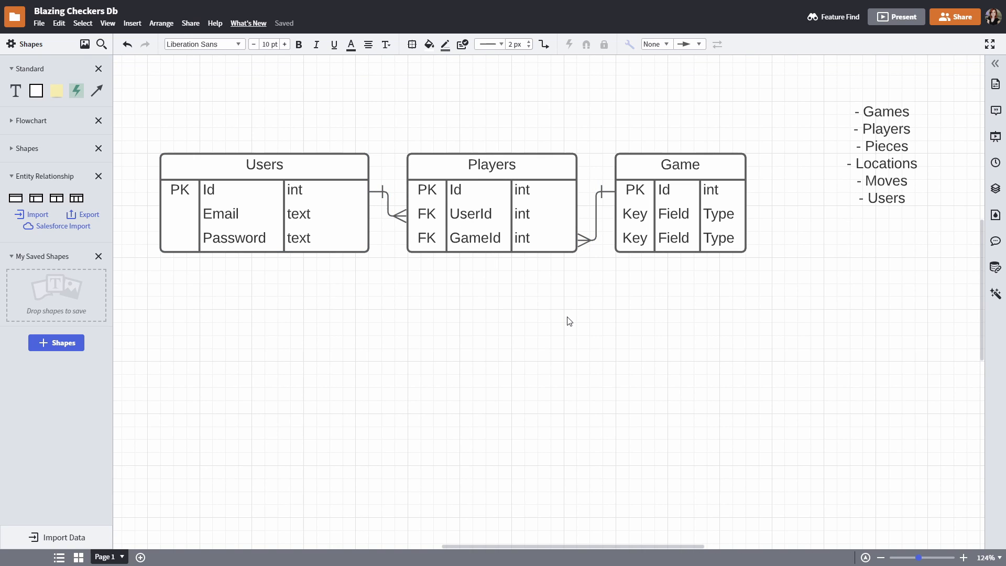
pyautogui.moveTo(389, 101); pyautogui.dragTo(613, 329)
pyautogui.click(395, 104)
pyautogui.moveTo(139, 93); pyautogui.dragTo(794, 305)
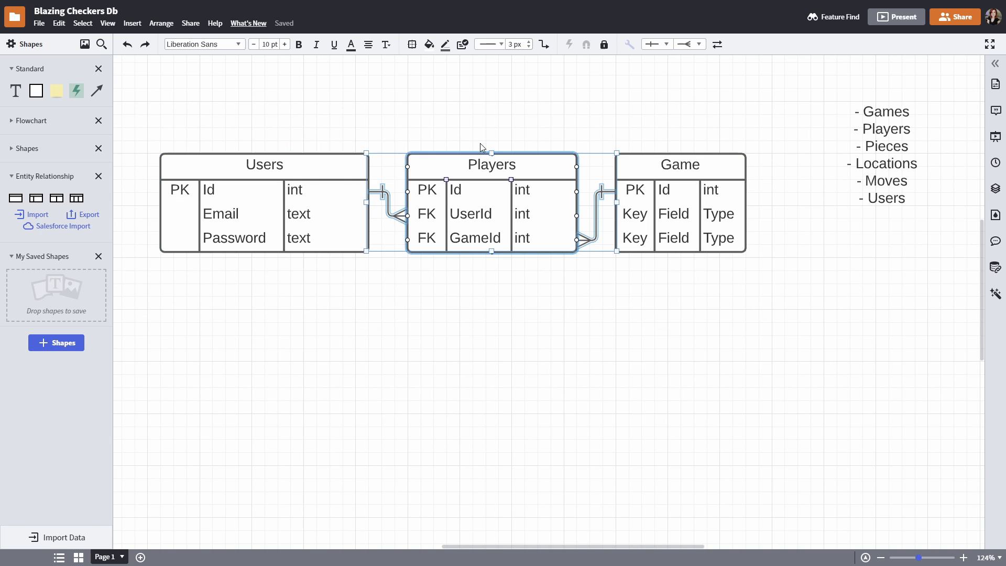